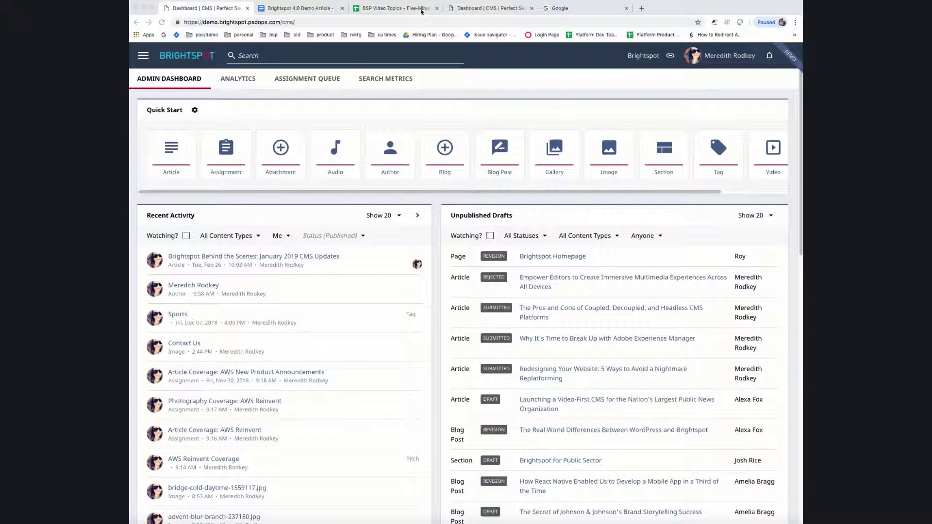
Step: Close the four extra browser tabs and open the January 2019 CMS Updates article
click(438, 8)
click(438, 9)
click(437, 8)
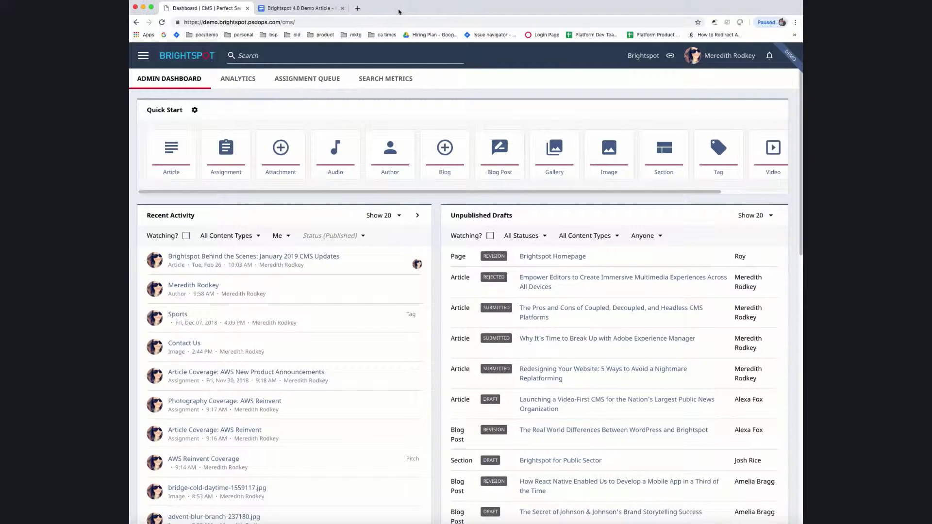
click(341, 8)
click(294, 258)
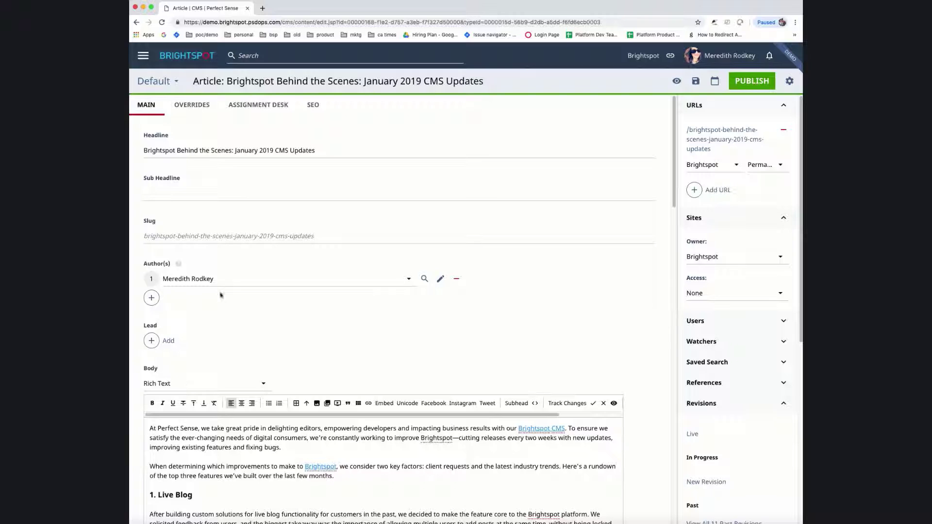
Step: Scroll down through the article's fields, then back up to the top
scroll(255, 259, down, 12)
scroll(255, 259, down, 2)
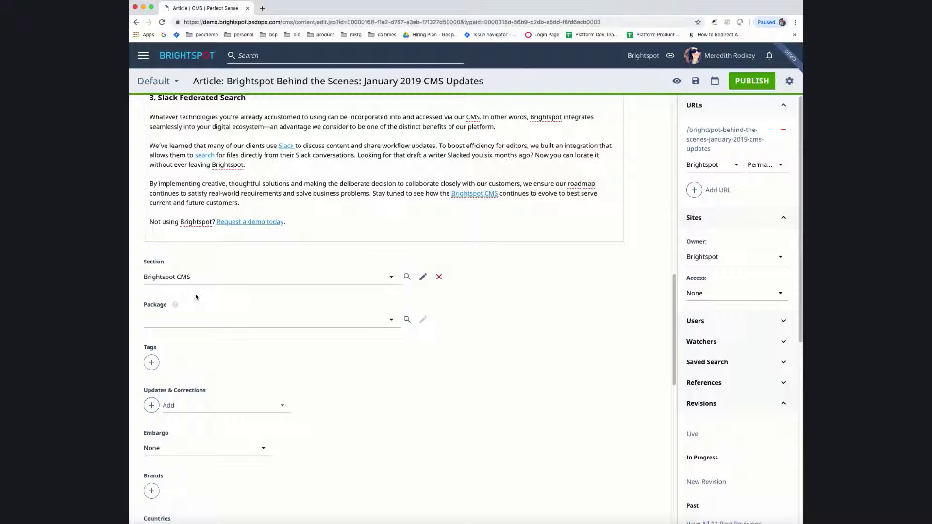
scroll(442, 390, up, 15)
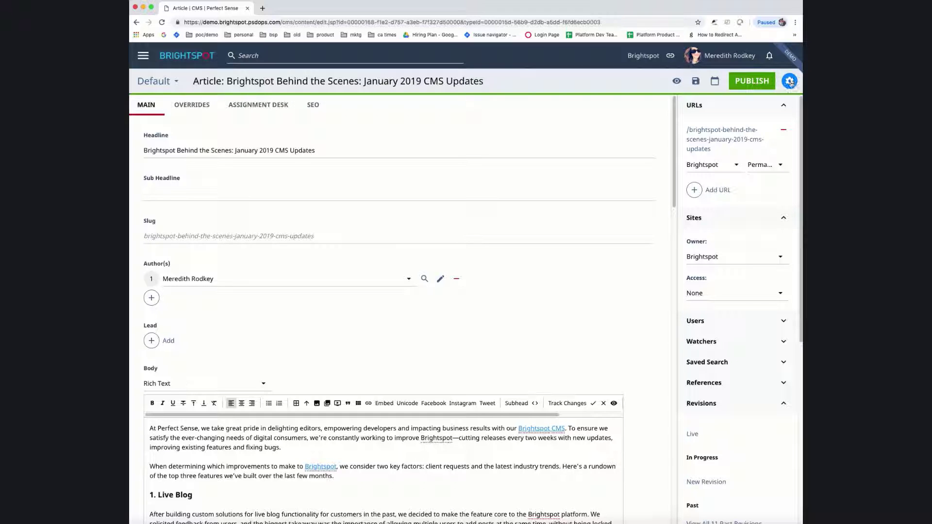
Step: Create a content template from this article, named with the author's name followed by 'Article'
click(790, 83)
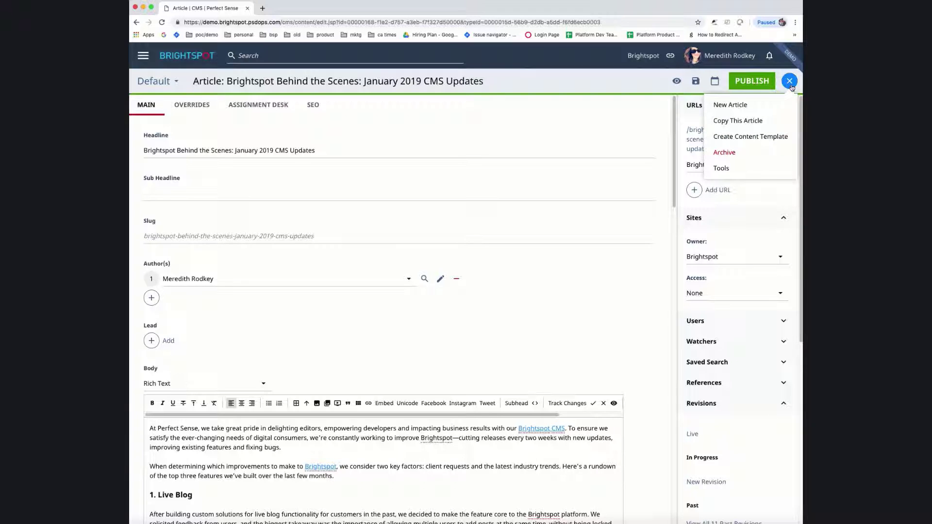
click(757, 142)
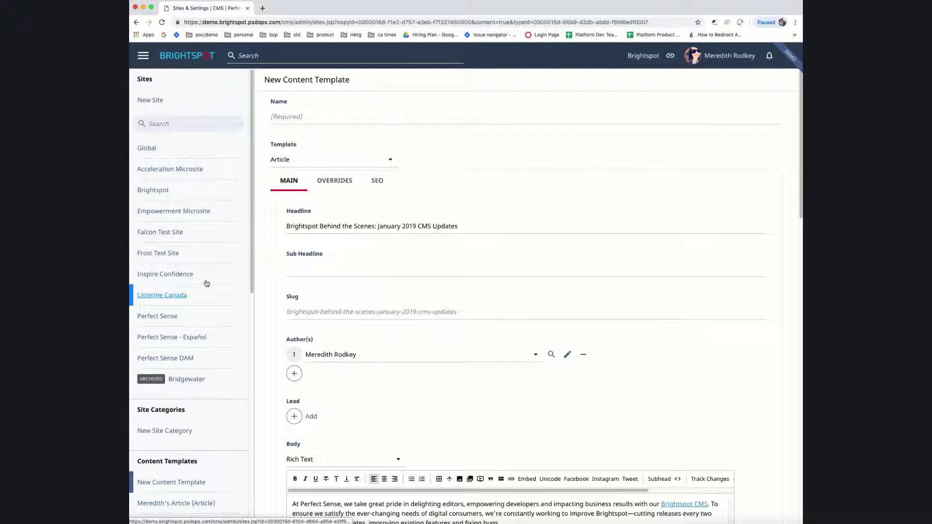
click(322, 117)
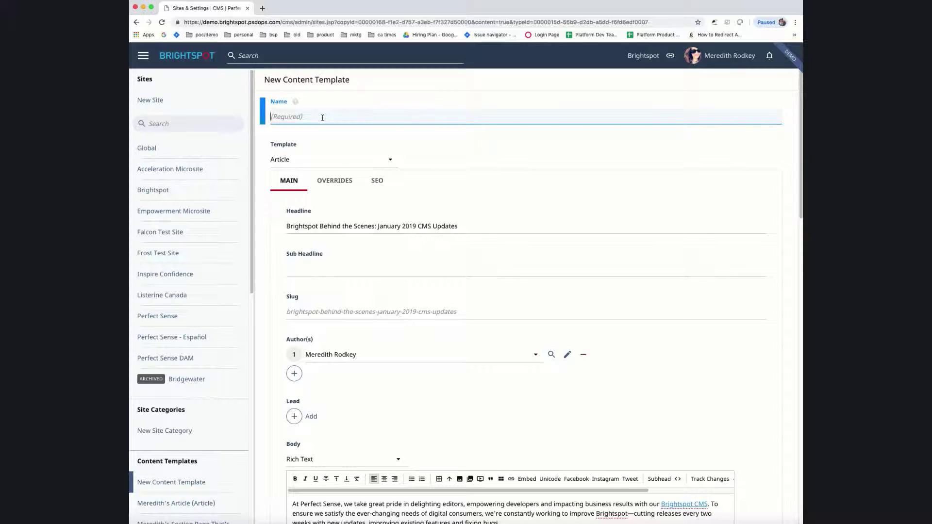
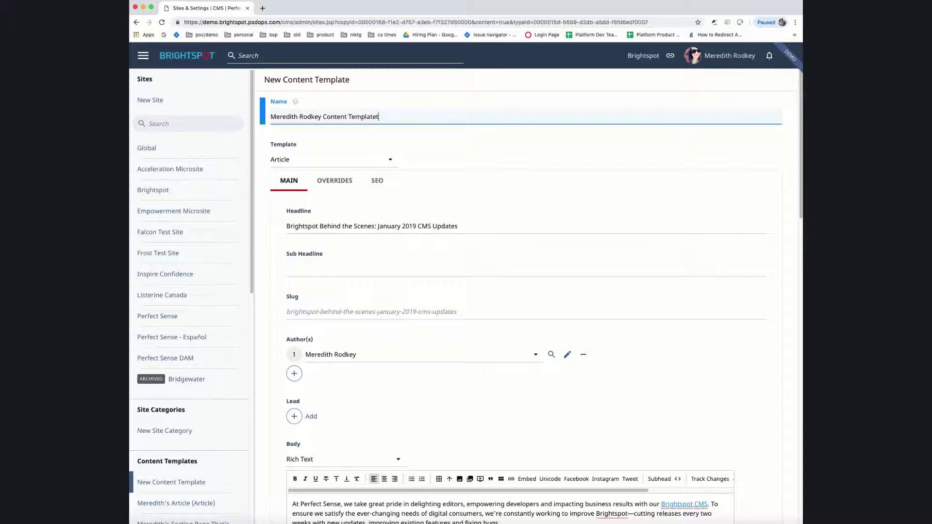
key(shift+alt+Left)
key(shift+alt+Left)
text(Article)
Step: Delete the copied headline and all the copied body text from the template
click(359, 226)
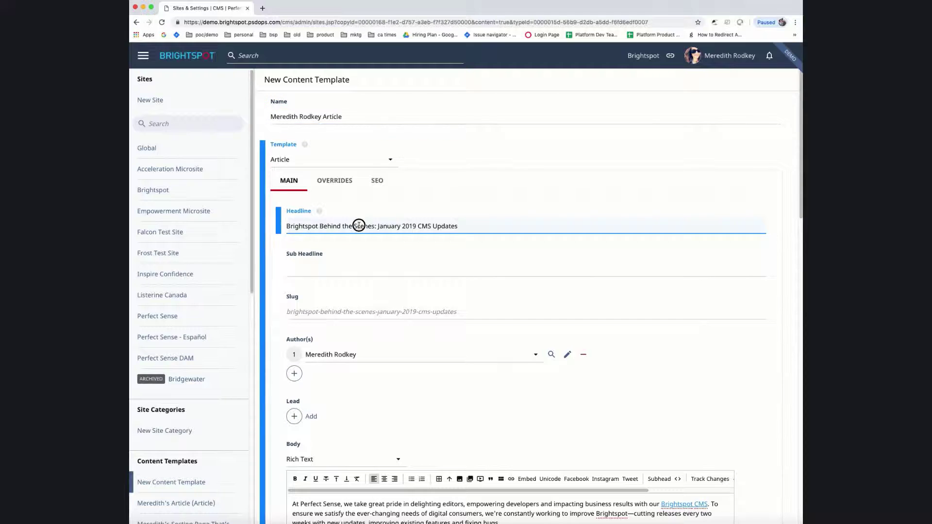
key(super+a)
key(BackSpace)
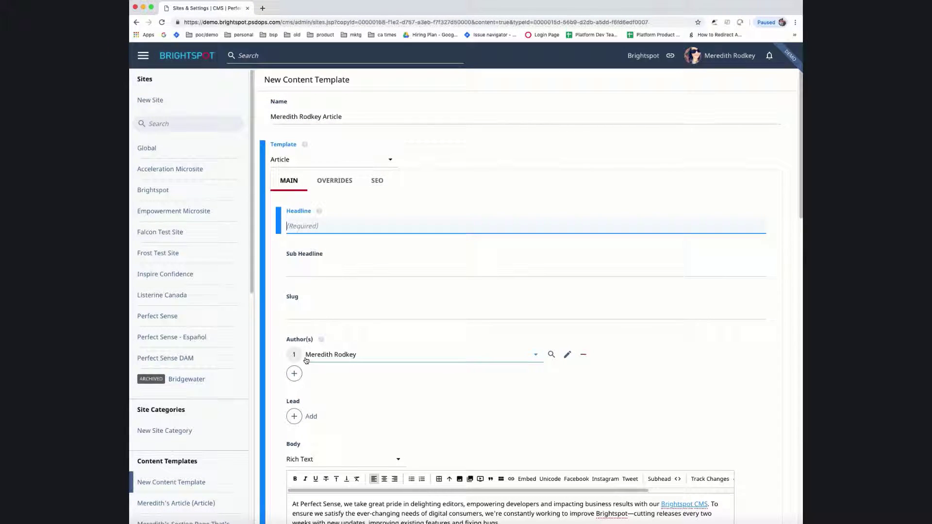
click(321, 503)
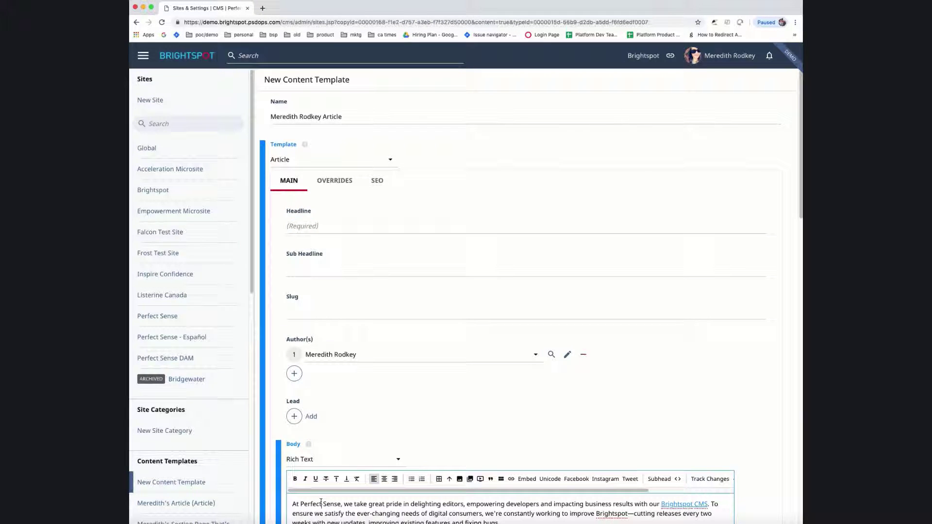
key(super+a)
key(BackSpace)
Step: Write 'DON'T FORGET TO EMBED AT LEAST ONE PHOTO!' in the body and save the template
scroll(348, 368, down, 5)
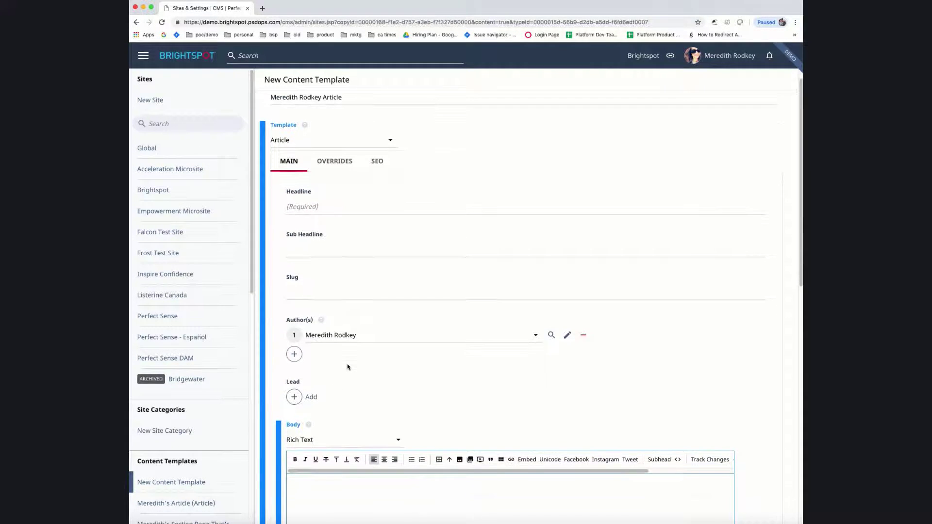
scroll(348, 368, down, 1)
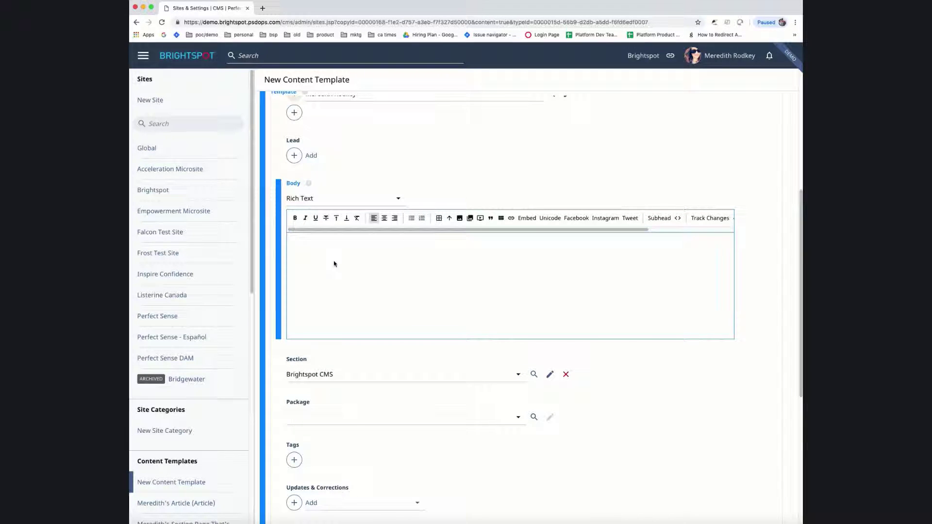
text(DON'T FORGET TO EMBED AT LEAST ONE PHOTO!)
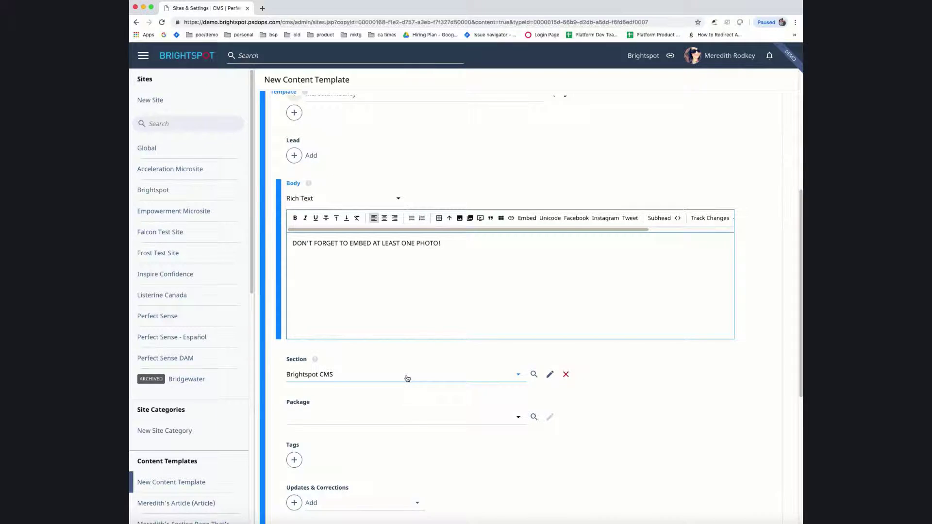
scroll(407, 378, down, 3)
scroll(407, 377, down, 5)
click(277, 498)
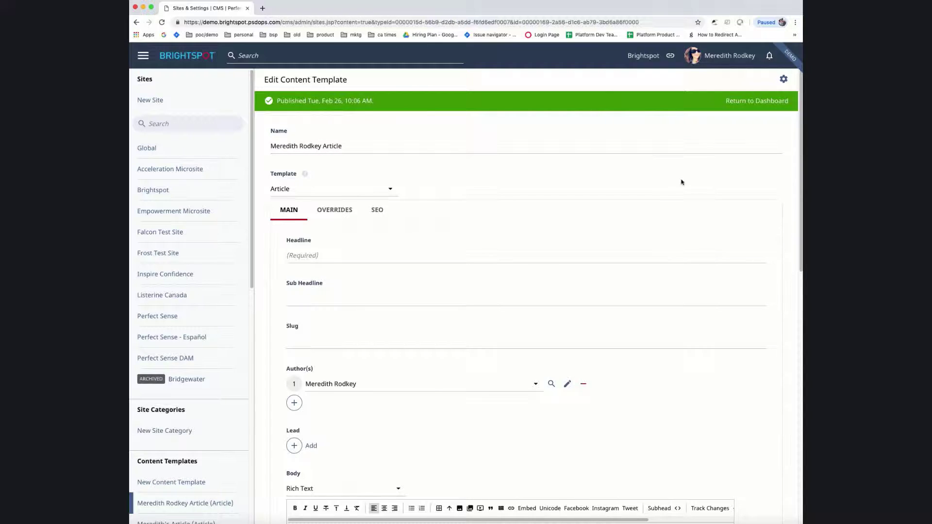
click(719, 55)
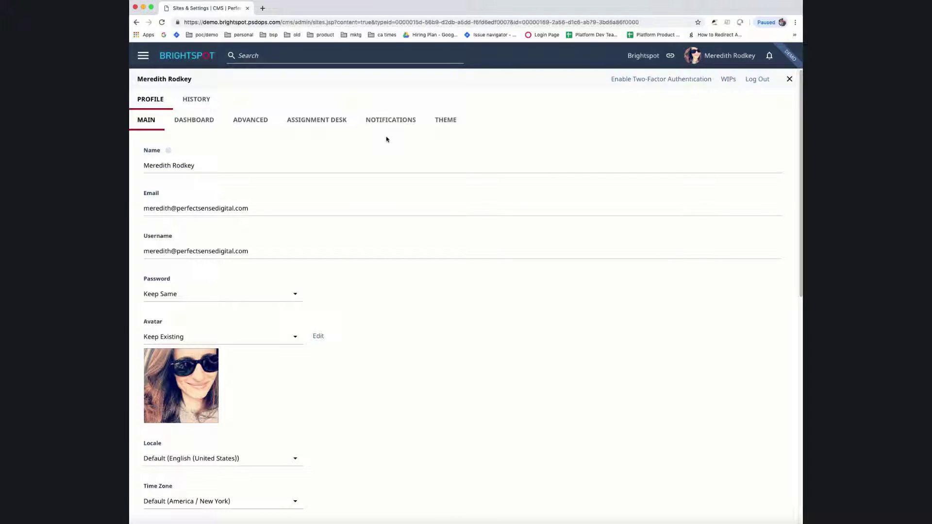
Step: Add the new article template as Global Extras slot 2 in the profile's Content Templates, then save
scroll(399, 268, down, 3)
scroll(401, 271, down, 4)
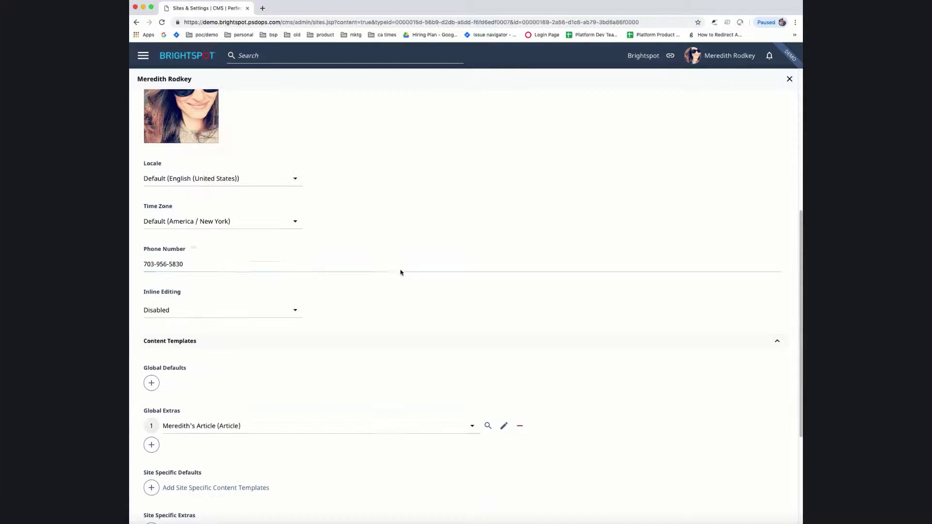
scroll(402, 271, down, 2)
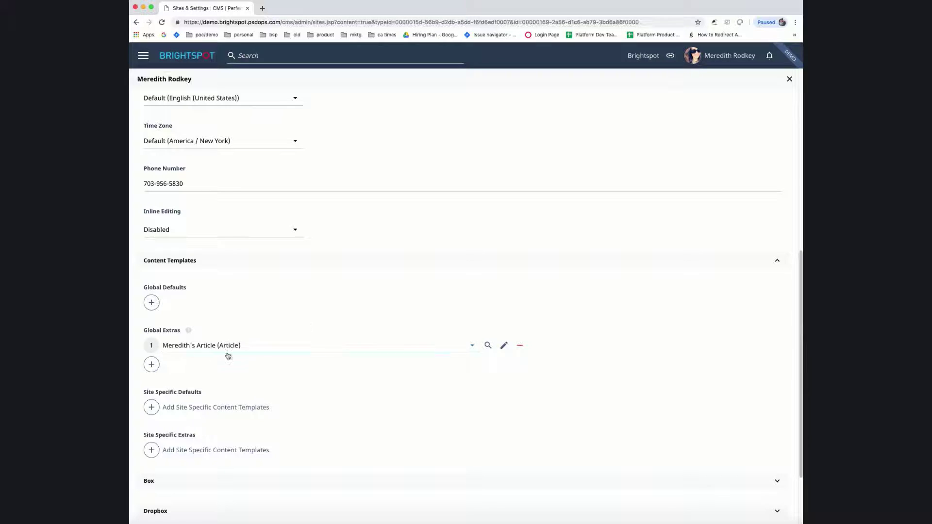
click(151, 364)
click(261, 373)
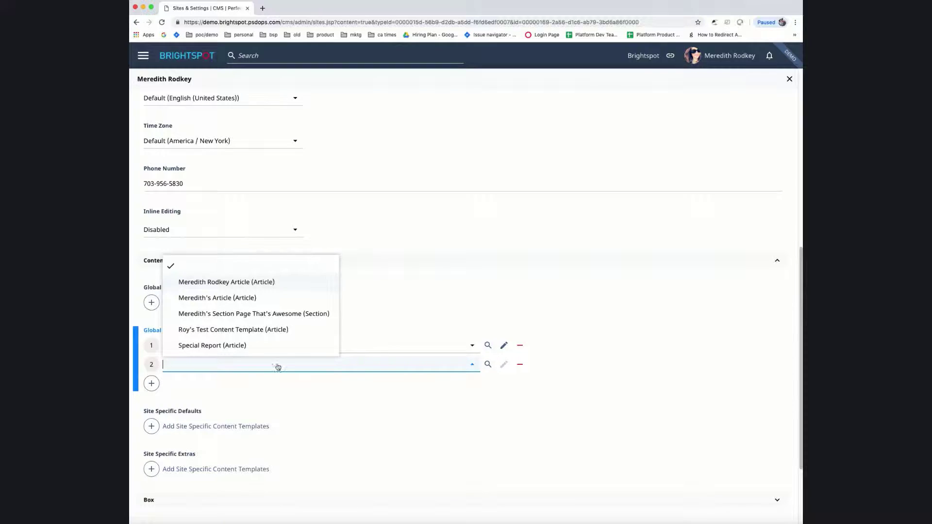
key(Return)
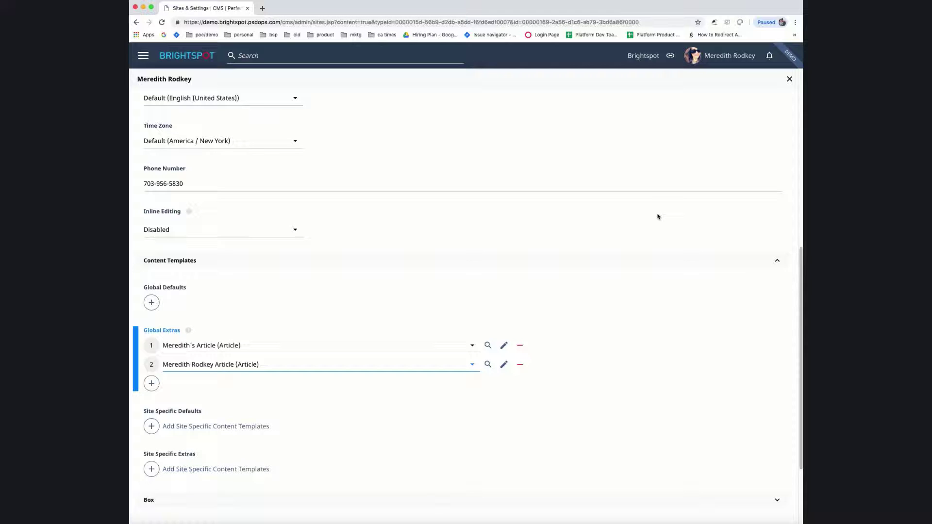
scroll(369, 325, down, 3)
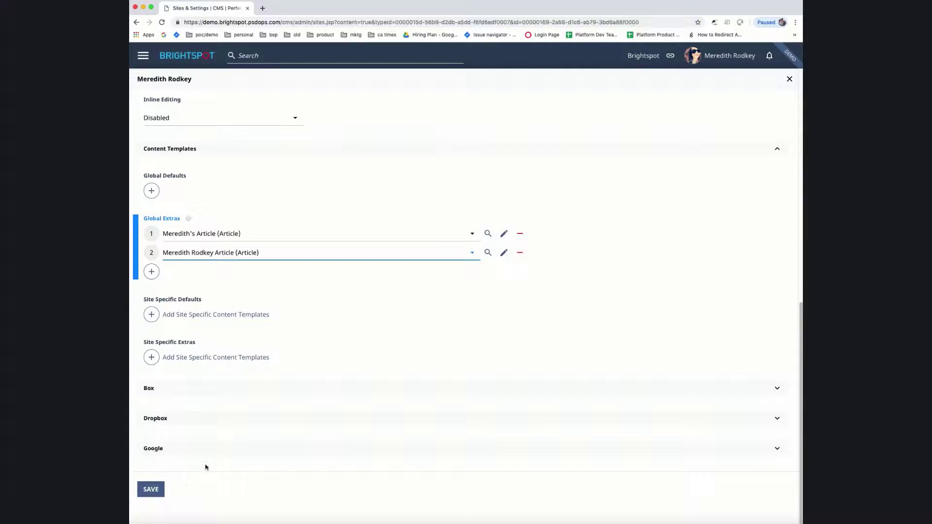
click(152, 490)
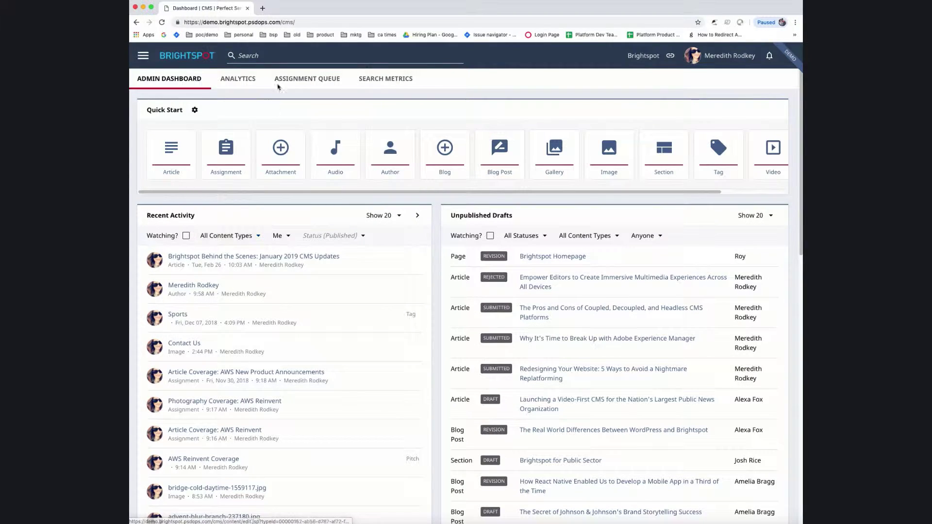
Step: Create a new article from the saved article template and check its prefilled photo-reminder body
click(283, 56)
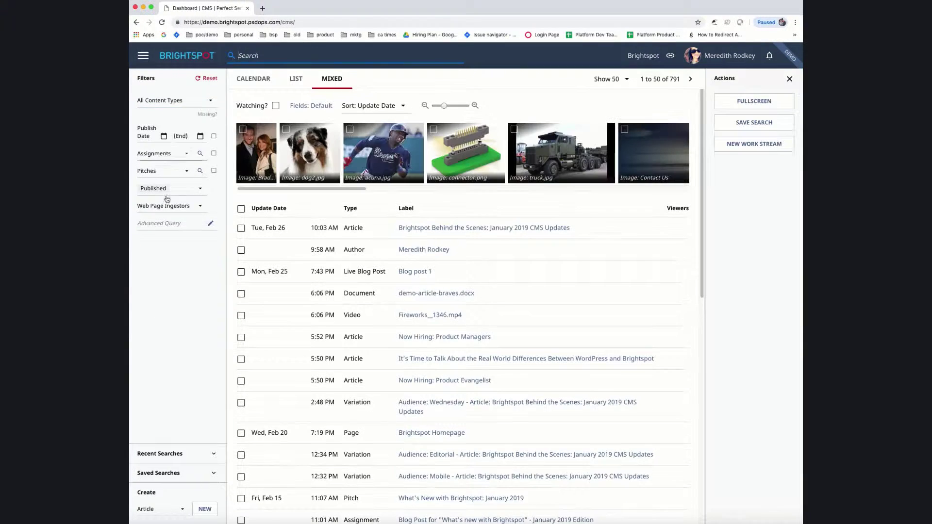
click(167, 510)
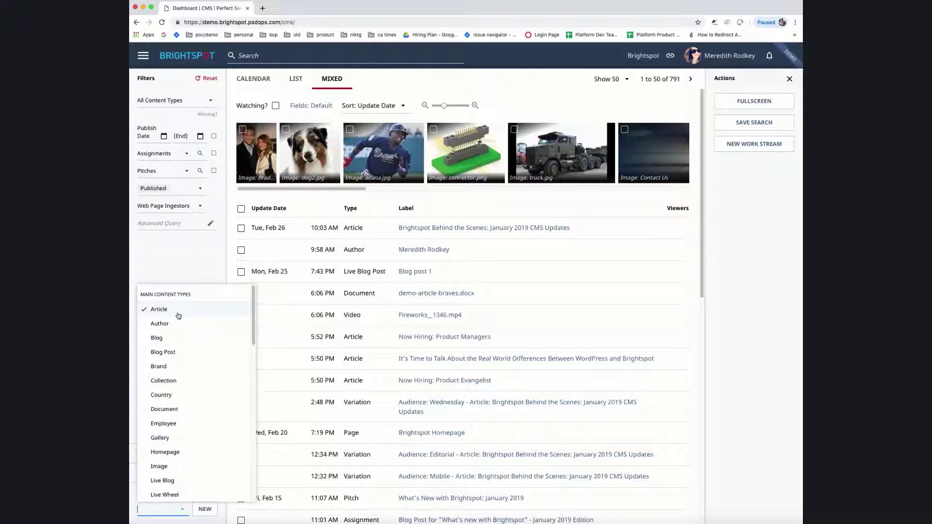
scroll(177, 387, down, 1)
click(193, 425)
click(205, 508)
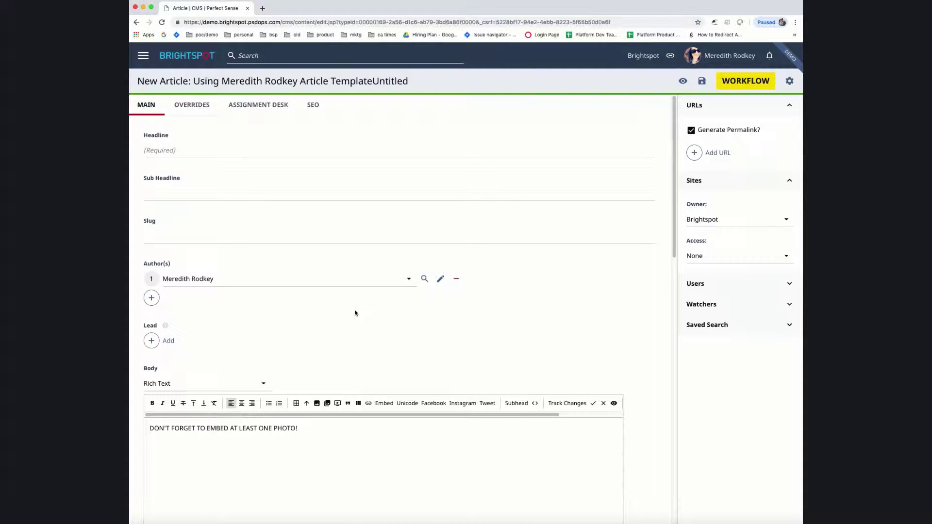
scroll(353, 315, down, 1)
click(183, 402)
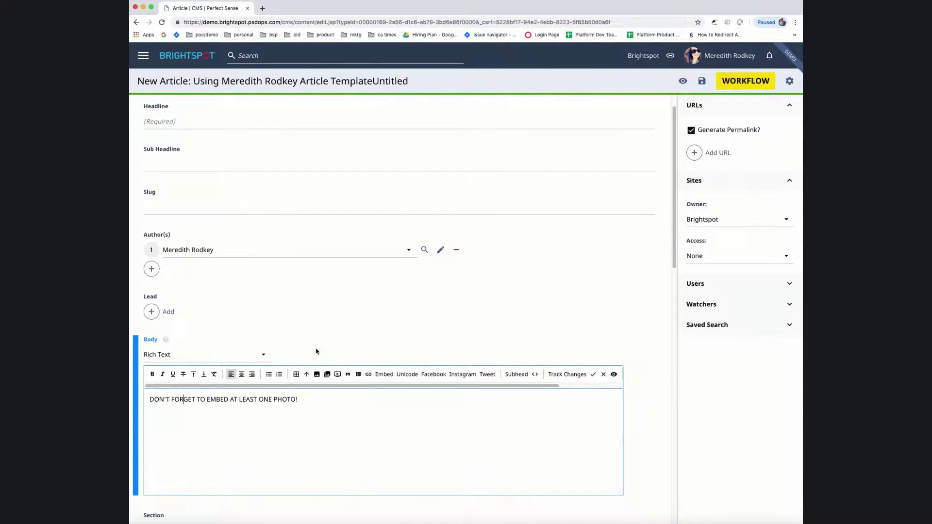
scroll(310, 360, down, 5)
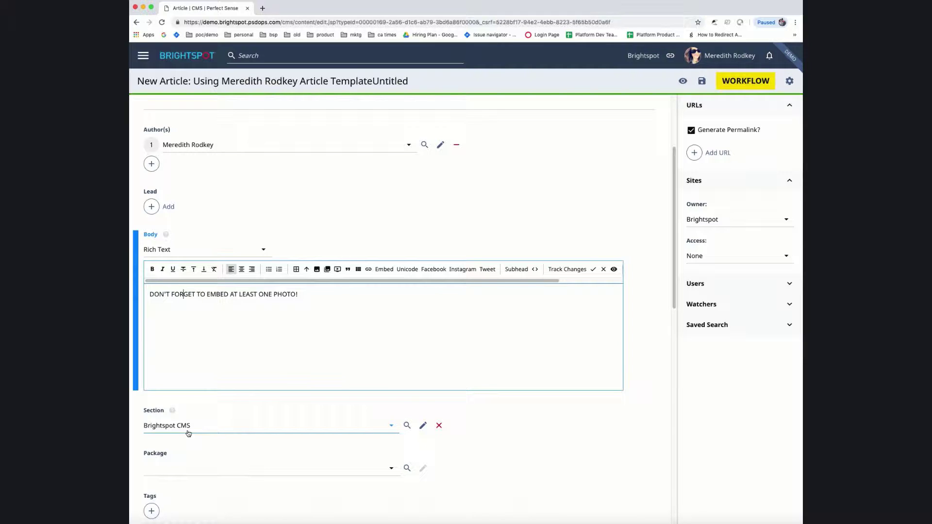
Step: Go to Admin > Users & Roles and open the Reporter role's empty Content Templates section
click(143, 55)
scroll(164, 384, down, 1)
click(157, 462)
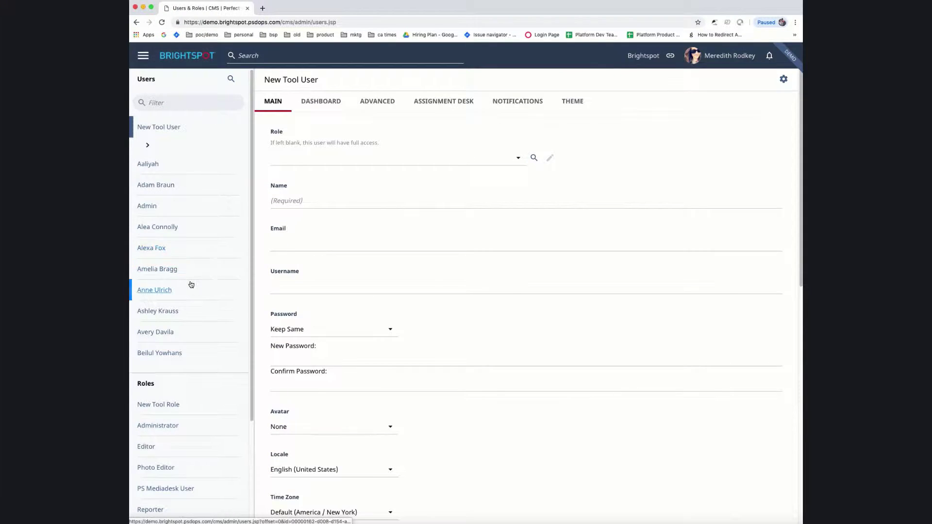
scroll(184, 437, down, 1)
click(153, 464)
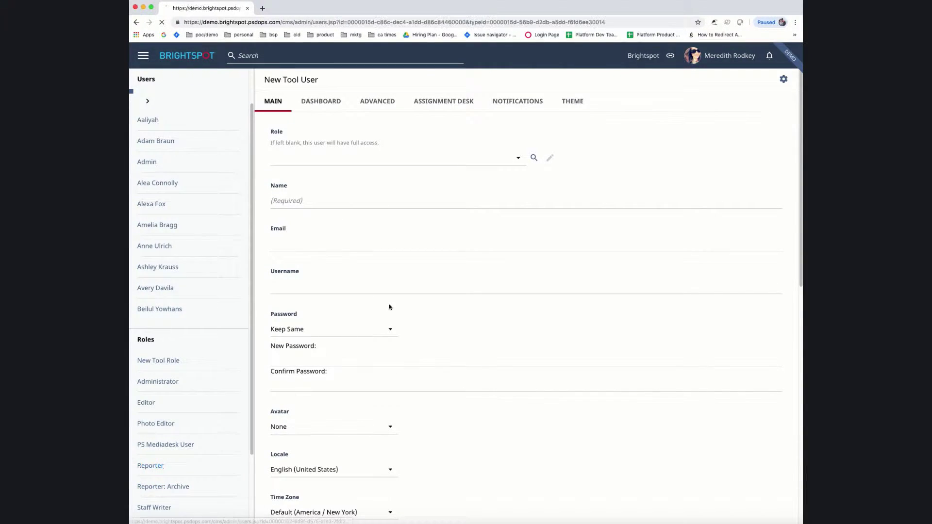
scroll(503, 256, down, 7)
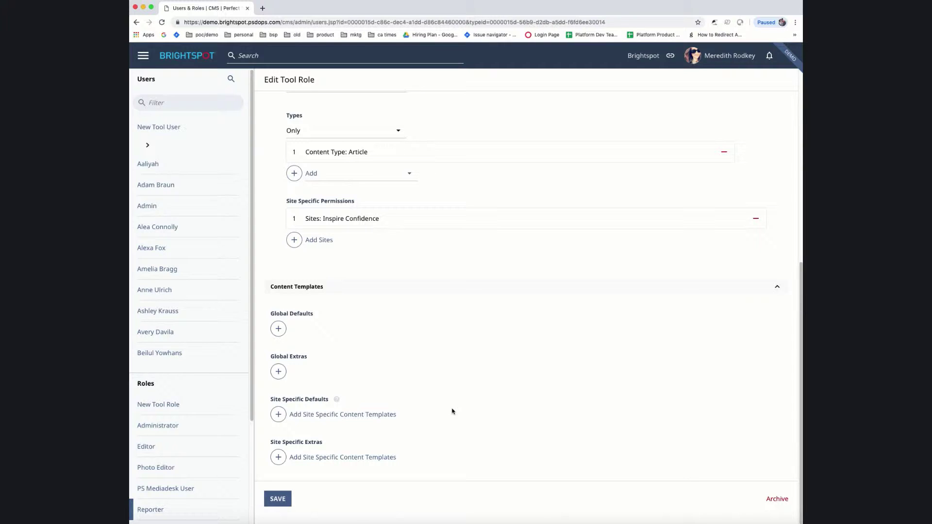
click(143, 55)
scroll(165, 223, down, 1)
Step: Go to Sites & Settings and bring the Content Templates list into view
click(175, 364)
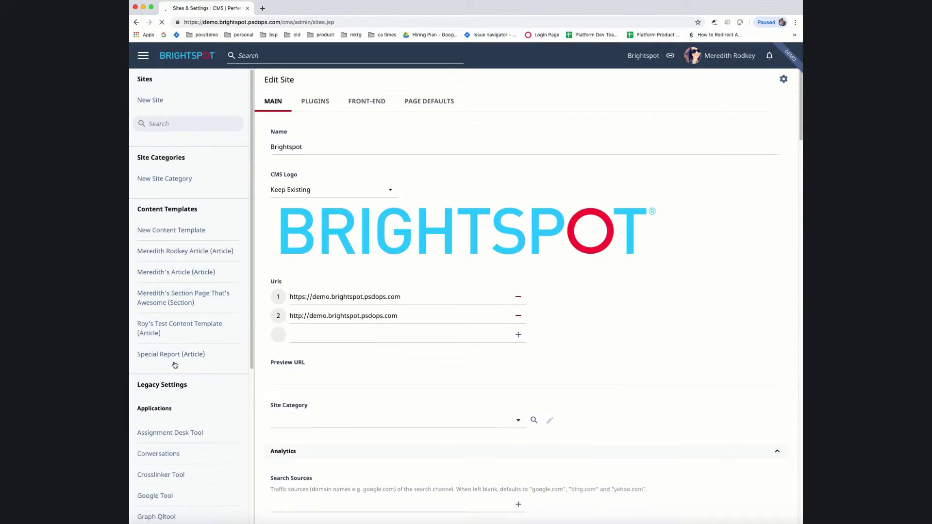
scroll(170, 225, down, 6)
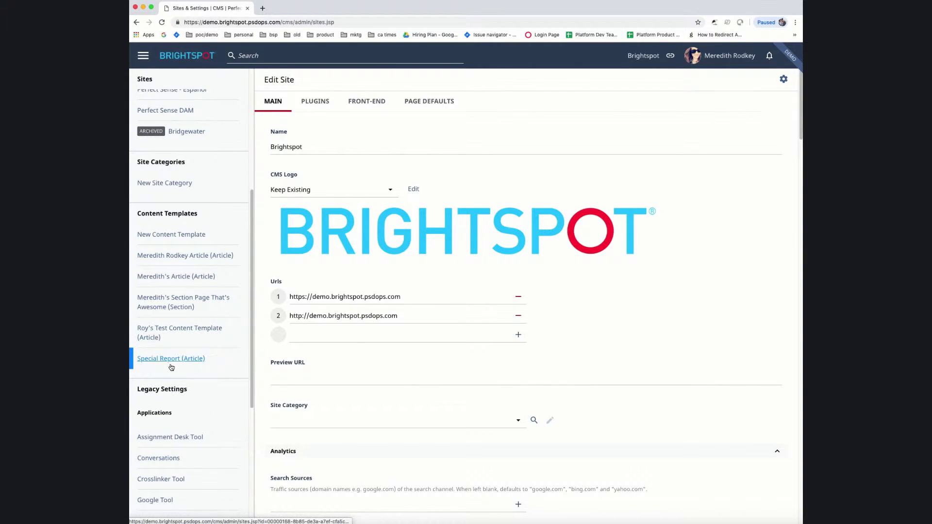
click(184, 243)
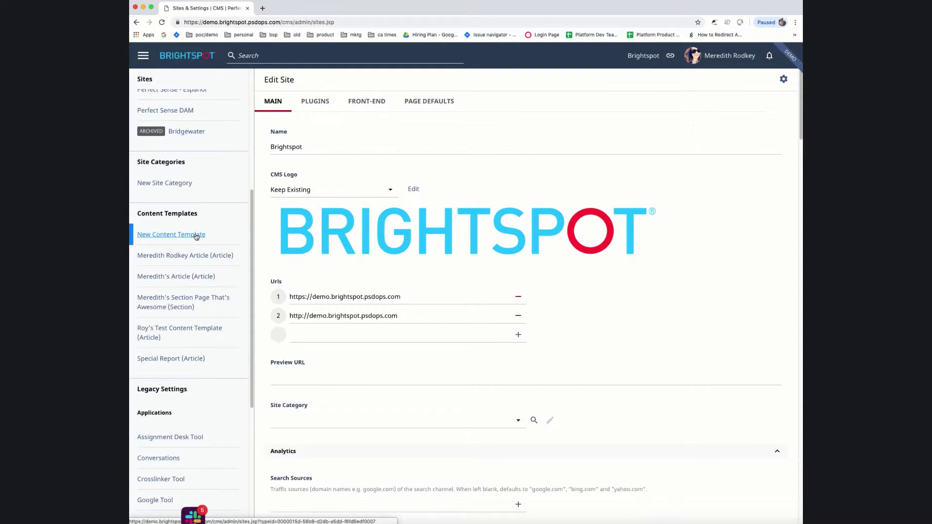
Step: Start a new content template with its type set to Gallery (brightspot.core.gallery.Gallery)
click(196, 237)
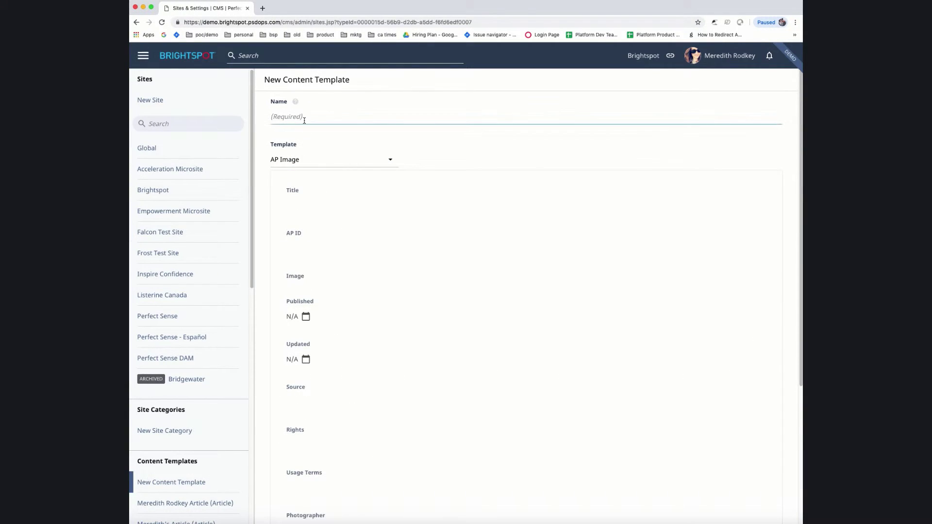
click(304, 164)
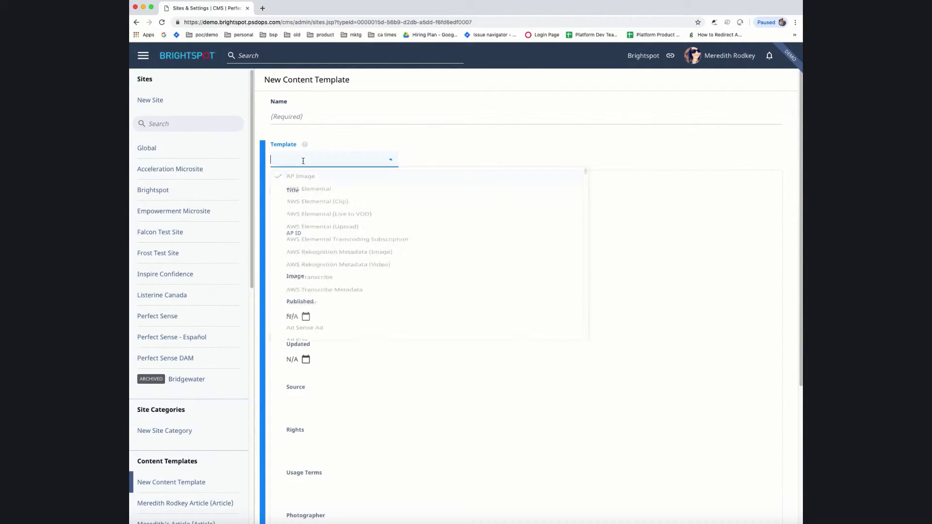
text(gallery)
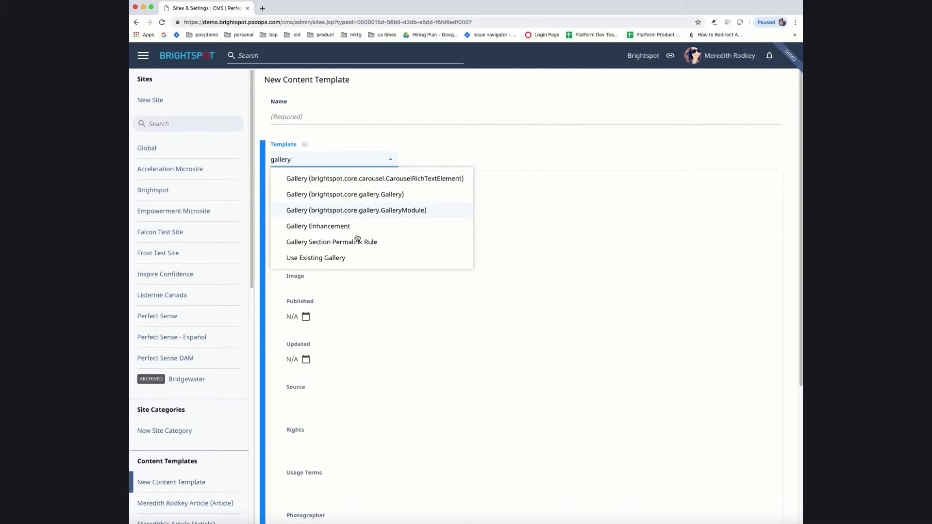
click(342, 195)
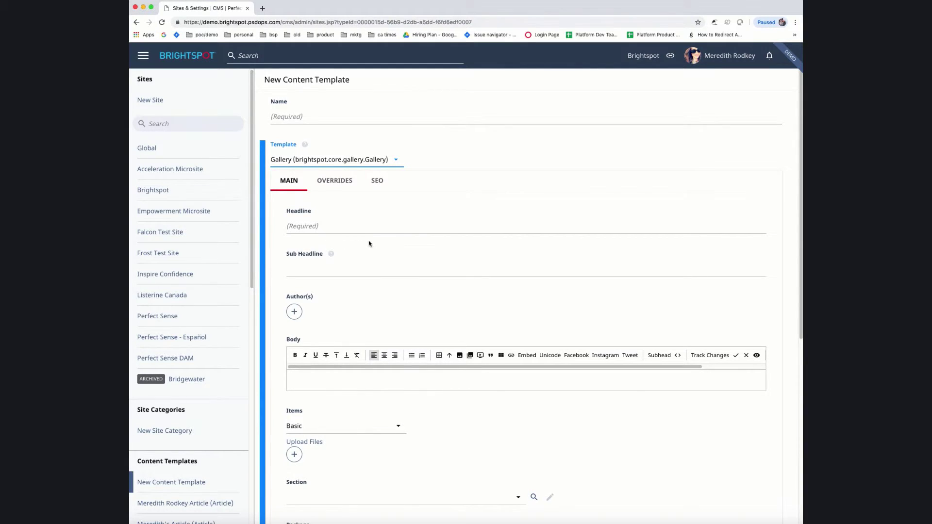
scroll(370, 246, down, 3)
scroll(369, 246, down, 7)
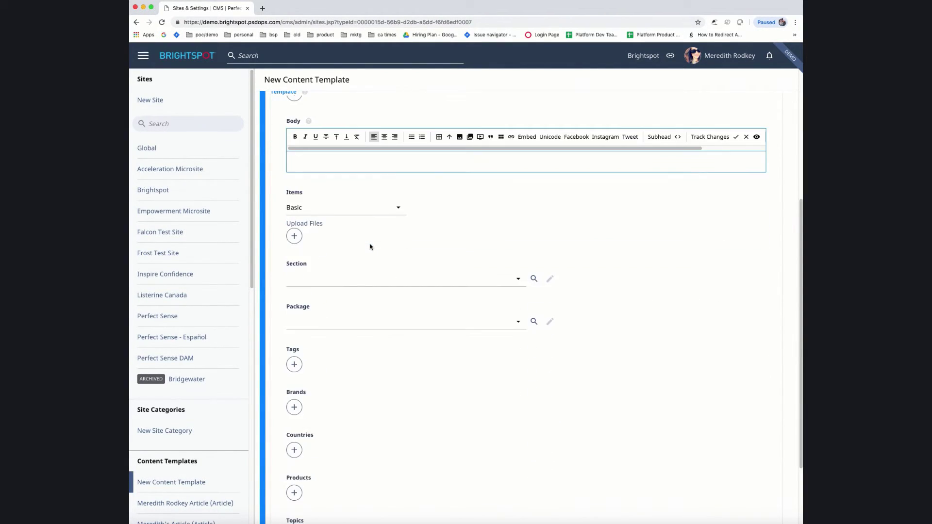
scroll(370, 247, up, 10)
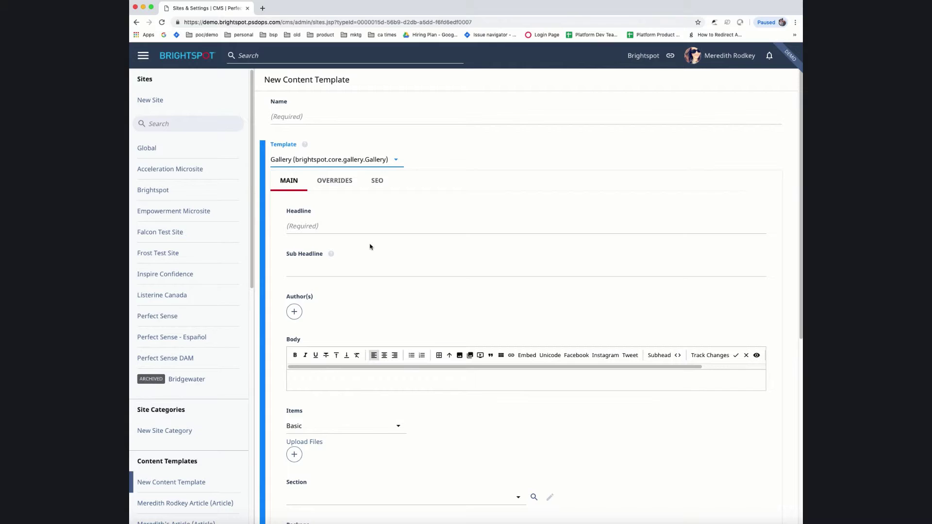